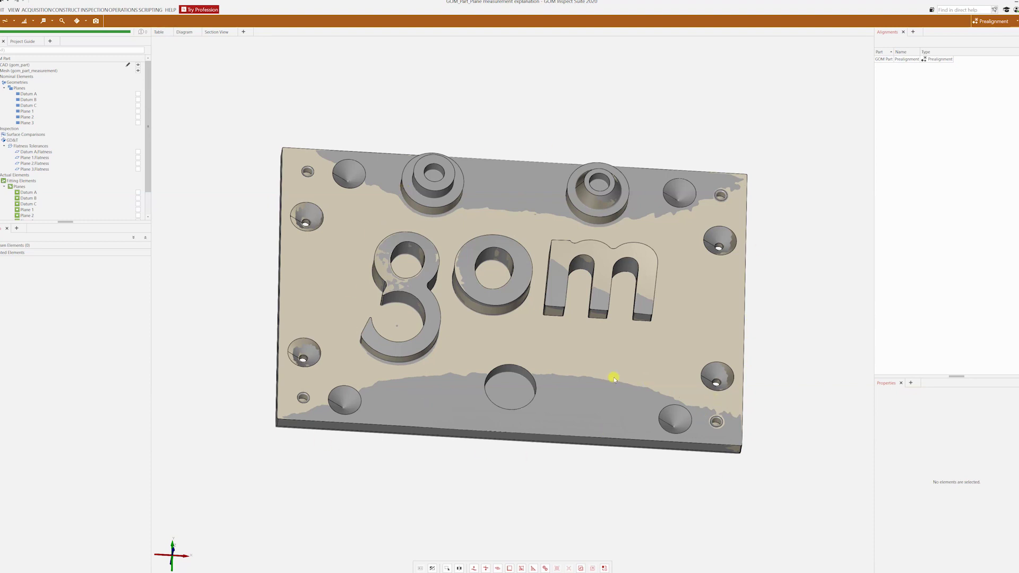
- Orbit the 3D view to give the sample plate a slight tilt
left_click_drag(483, 423, 505, 447)
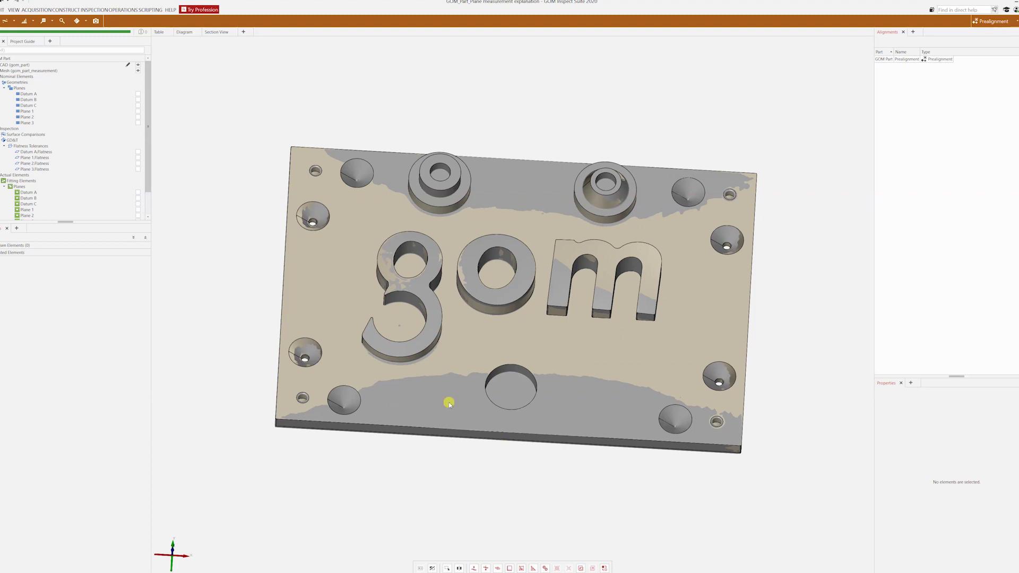
- Show Datums A, B and C on the plate and tilt it to reveal the left edge
left_click(138, 94)
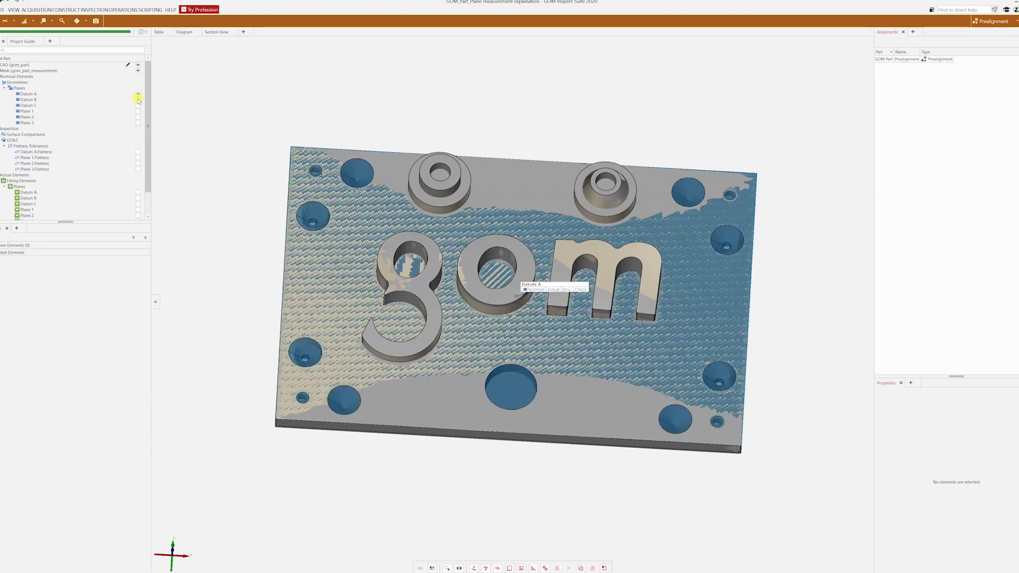
left_click(138, 99)
left_click(138, 105)
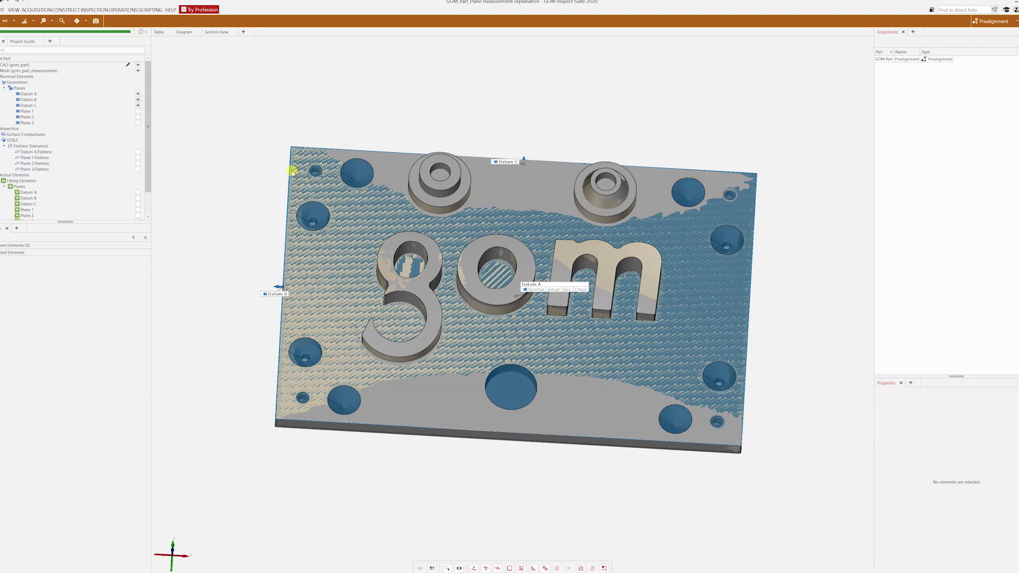
left_click_drag(305, 170, 346, 311)
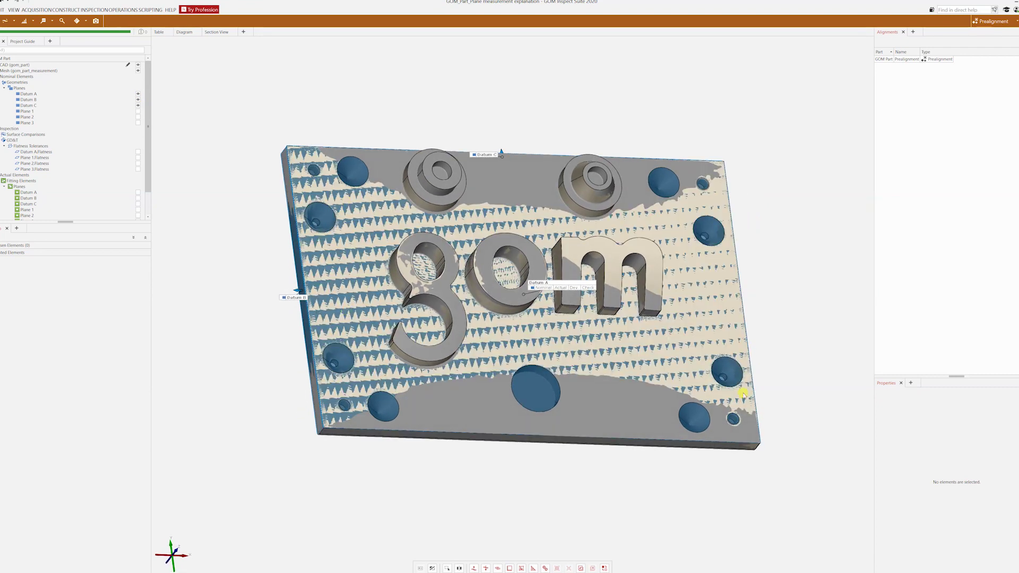
left_click_drag(422, 313, 237, 266)
- Show the Datum A|Datum B|Datum C coordinate system planes, inspect them, then hide them again
scroll(75, 189, "down", 2)
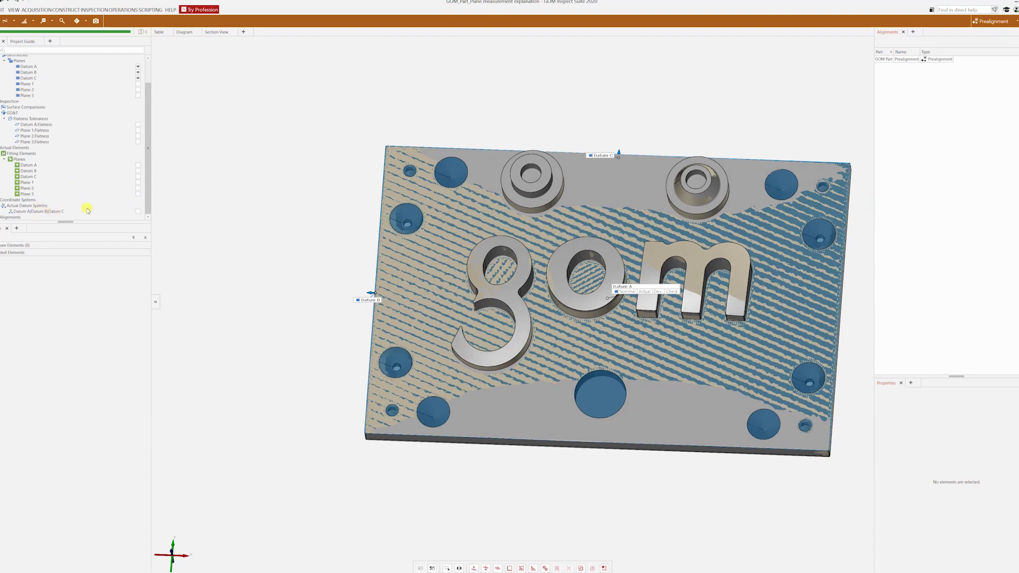
left_click(137, 213)
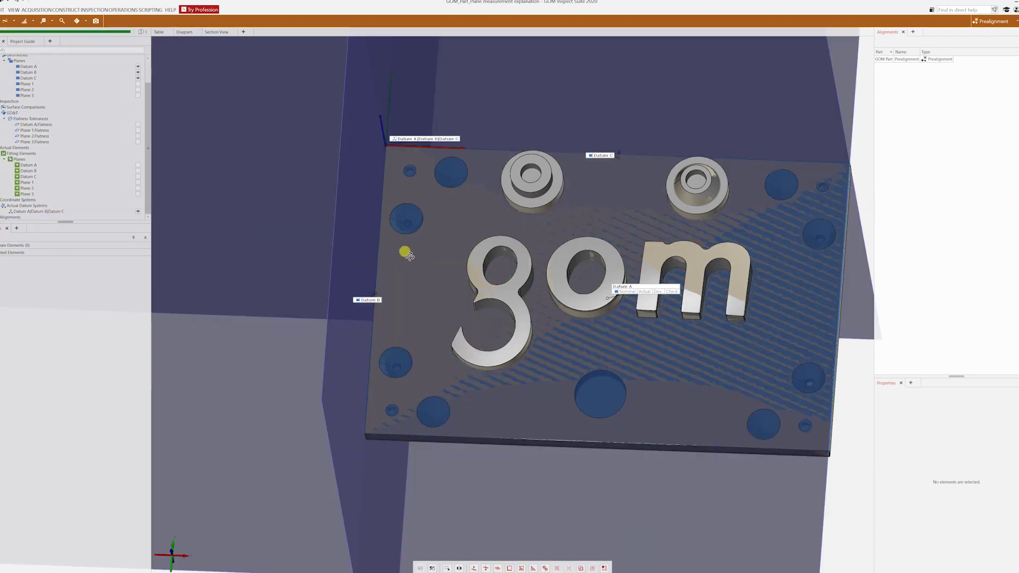
mouse_move(403, 250)
left_mouse_down()
mouse_move(398, 236)
mouse_move(422, 243)
mouse_move(425, 296)
mouse_move(441, 303)
mouse_move(425, 275)
mouse_move(228, 280)
left_mouse_up()
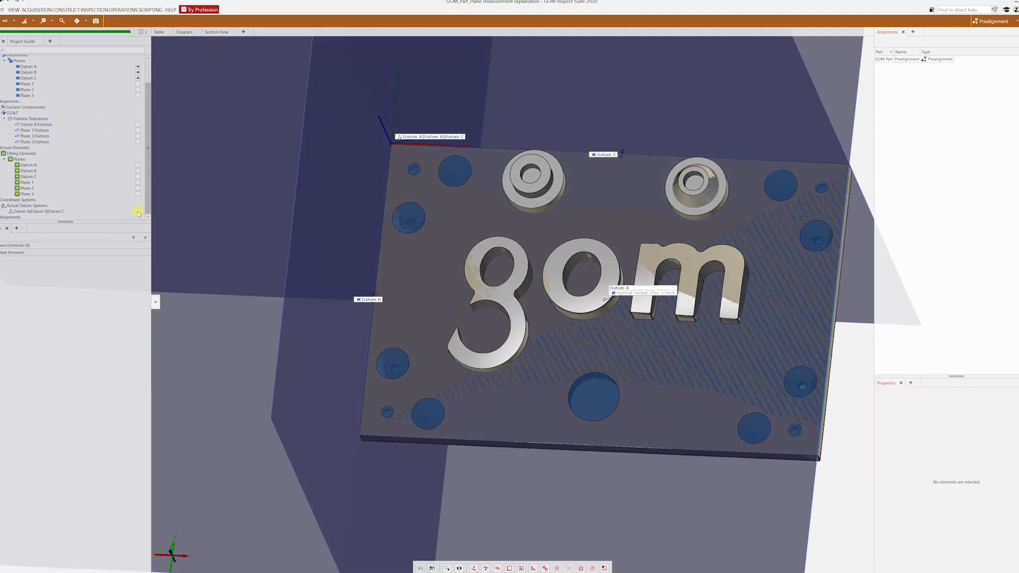
left_click(138, 211)
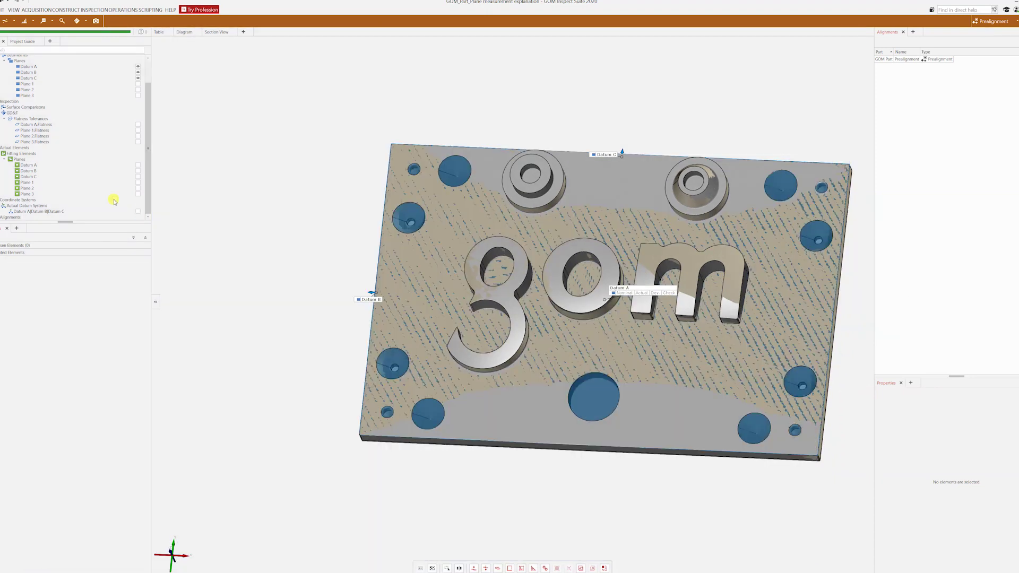
- Hide Datum C and Datum B so only Datum A stays on the plate
left_click(138, 78)
left_click(138, 72)
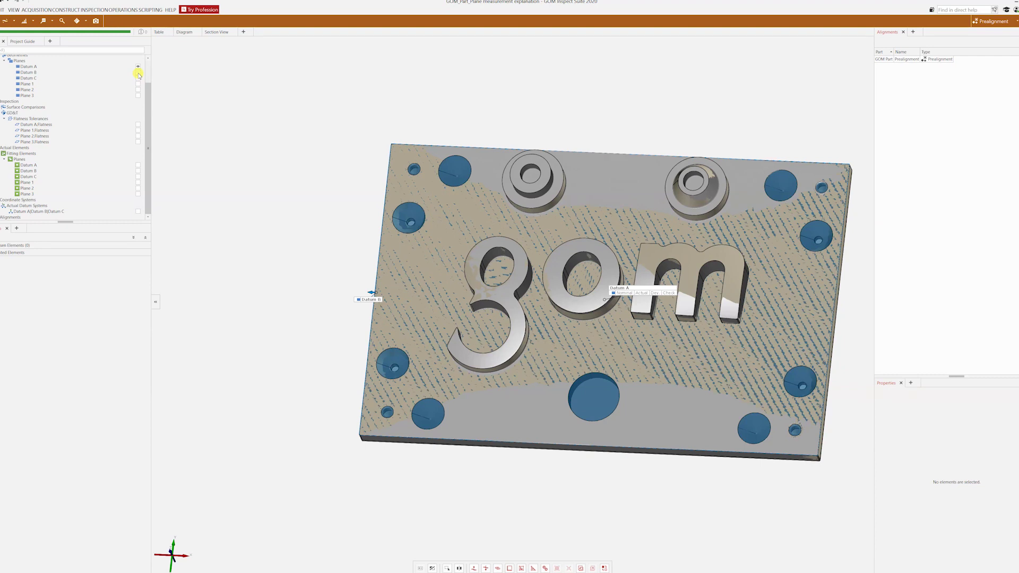
left_click_drag(403, 252, 405, 205)
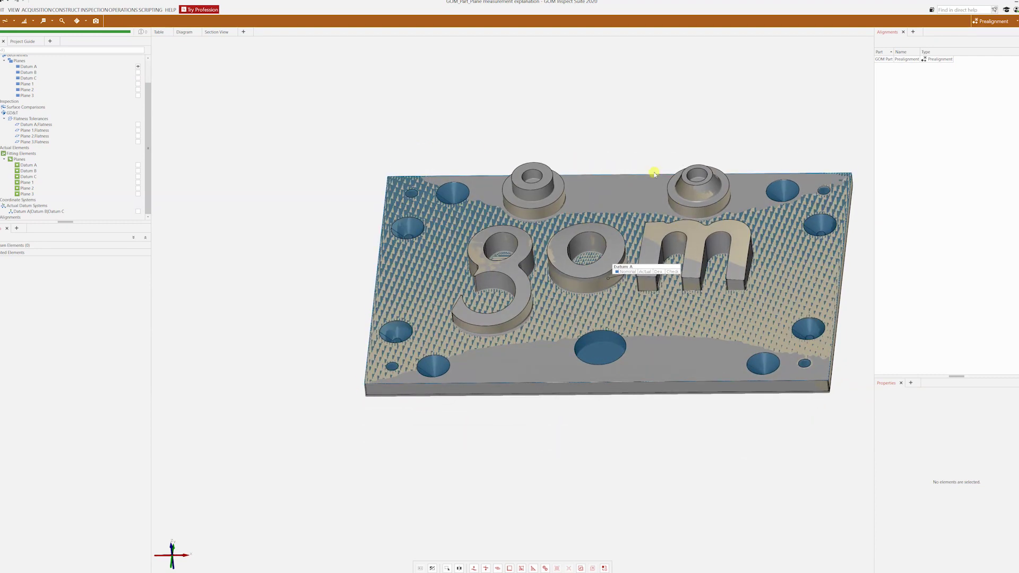
- Reframe the plate toward a top-down view and move the Datum A label up above the letter o
right_click_drag(626, 368, 569, 377)
left_click_drag(562, 375, 573, 387)
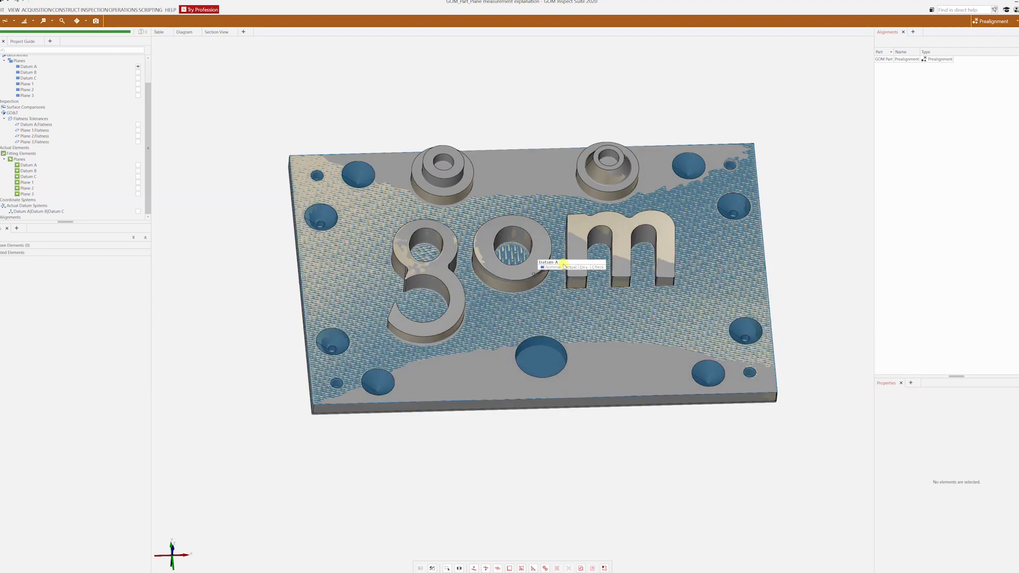
left_click_drag(564, 264, 523, 225)
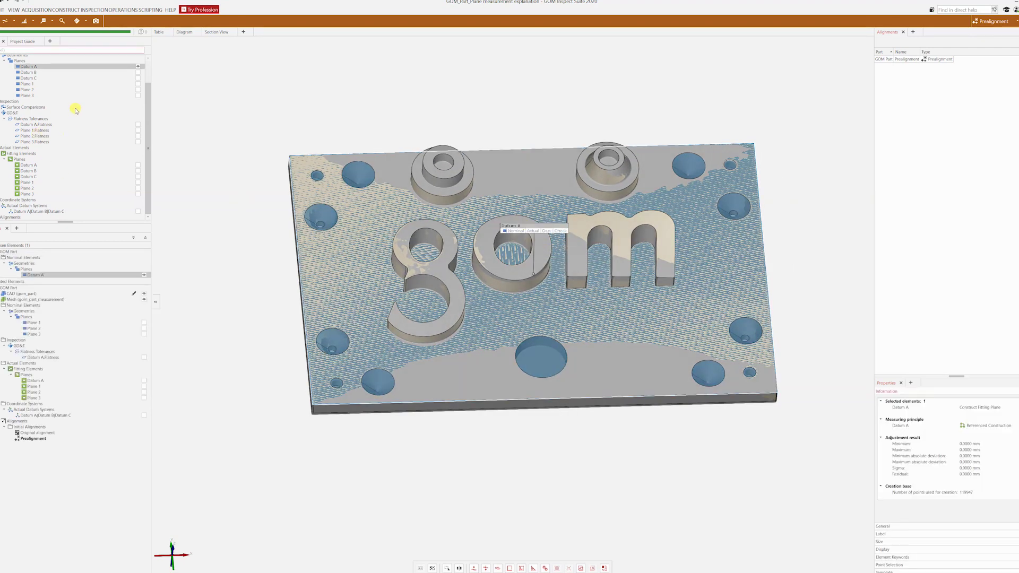
left_click(39, 84)
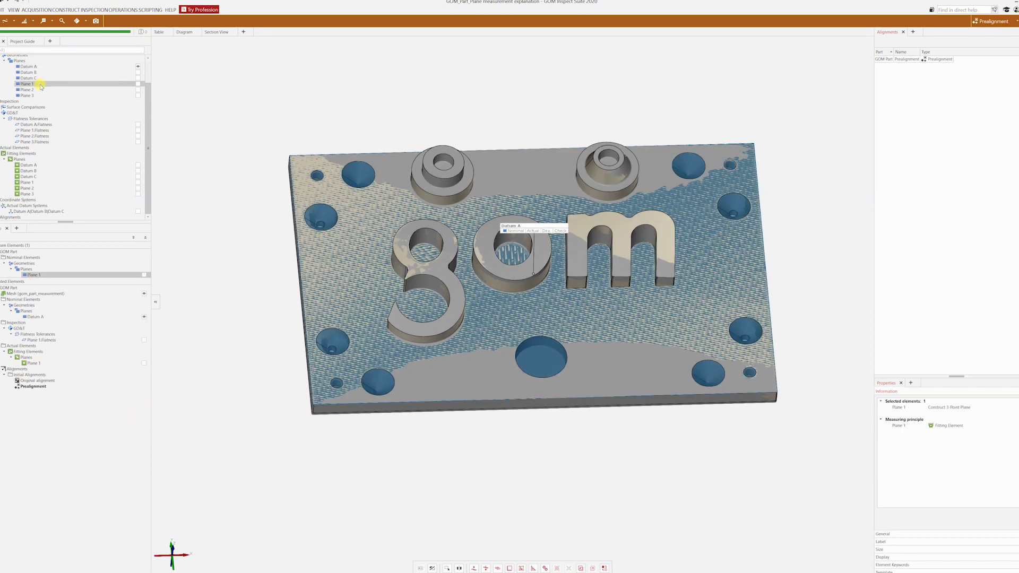
- Show Planes 1 and 2, placing Plane 1's label above and Plane 2's label below their planes
left_click(138, 85)
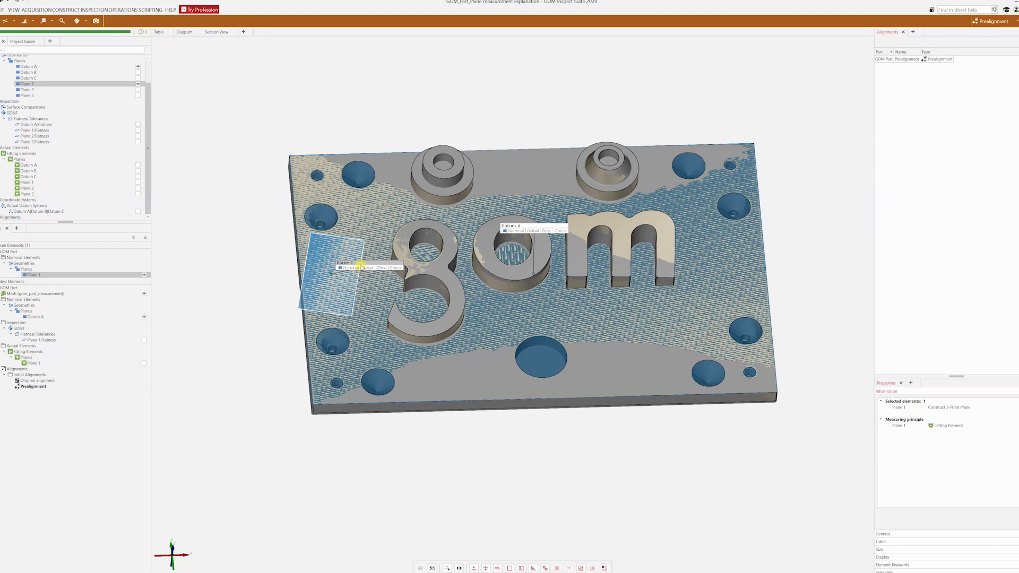
left_click_drag(359, 265, 345, 285)
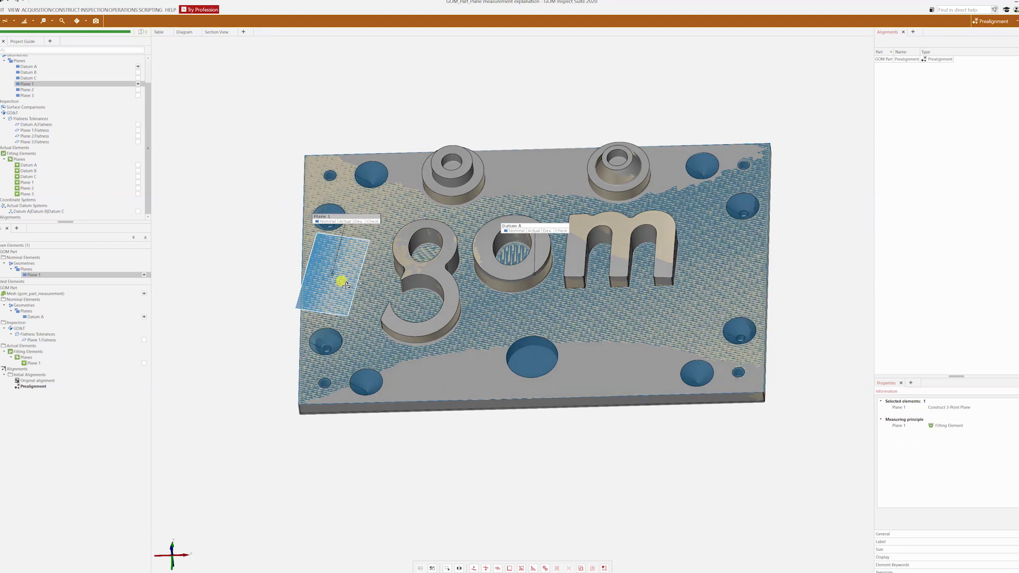
left_click(138, 90)
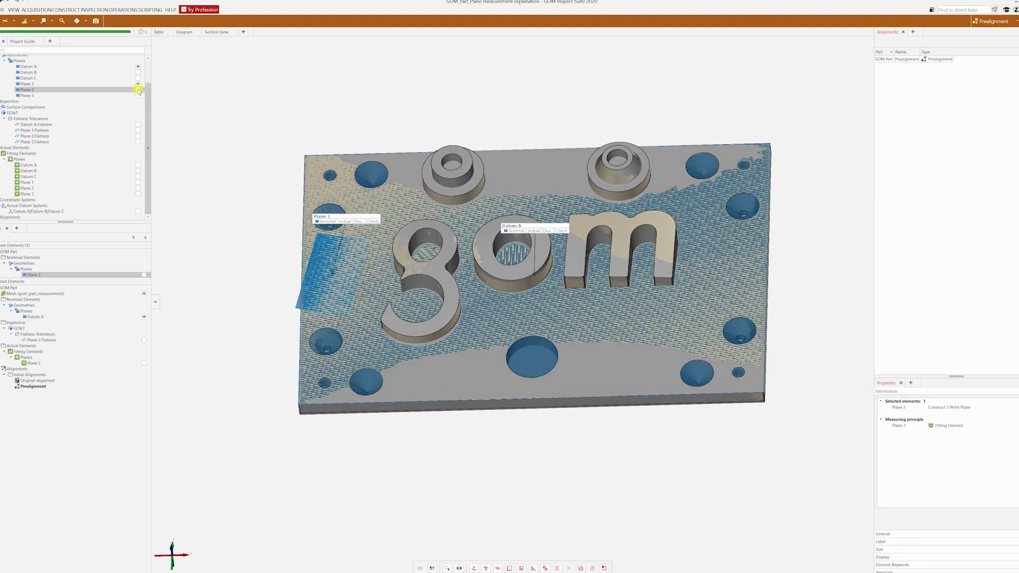
left_click(138, 92)
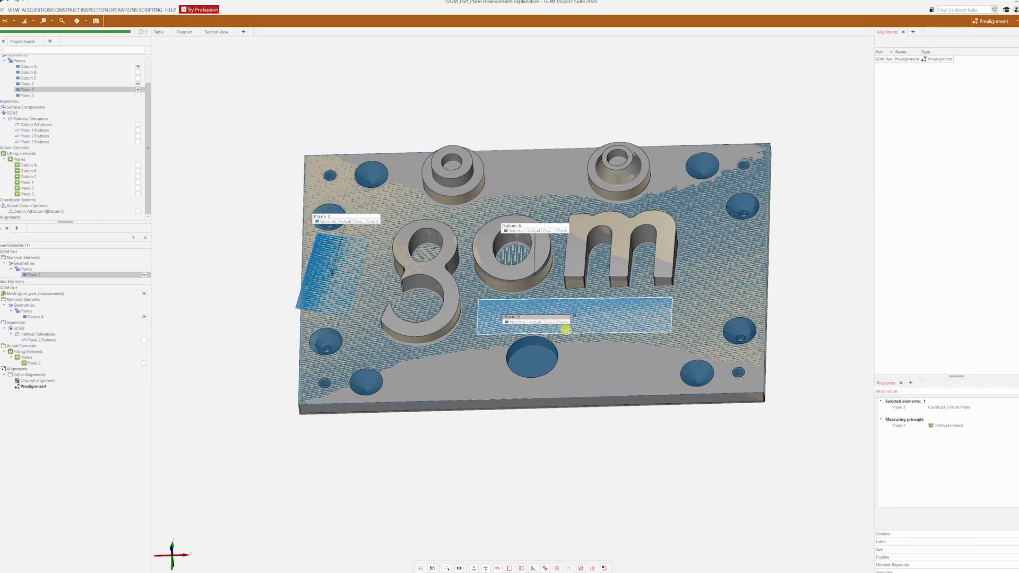
left_click_drag(610, 321, 593, 349)
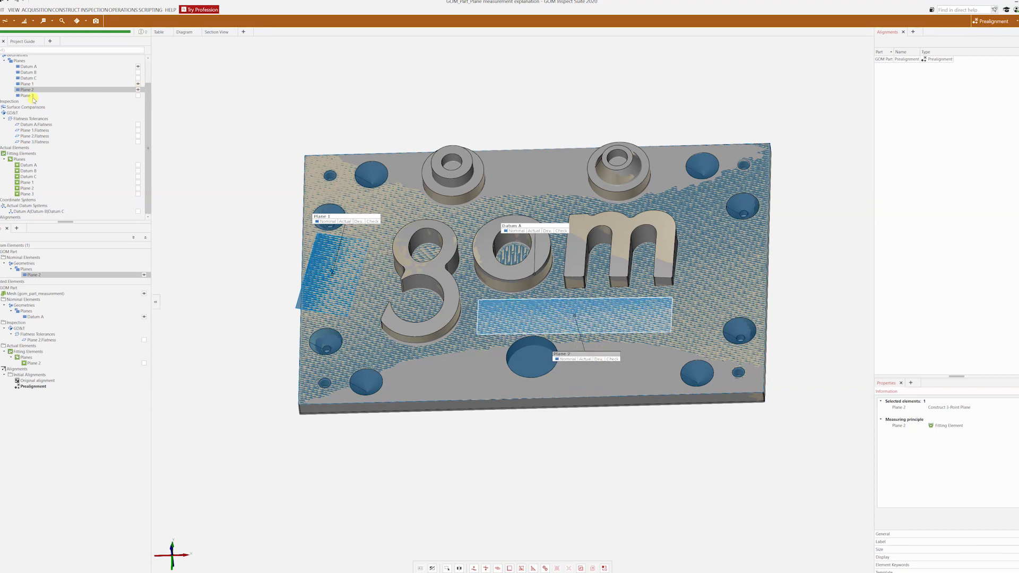
- Show Plane 3 on the plate and adjust the view angle slightly
left_click(80, 95)
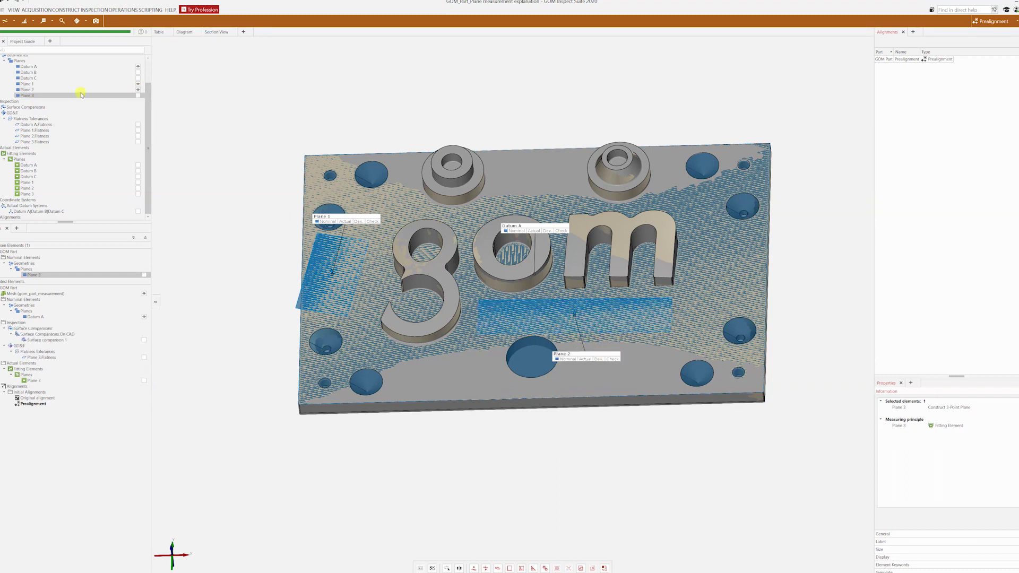
left_click(138, 95)
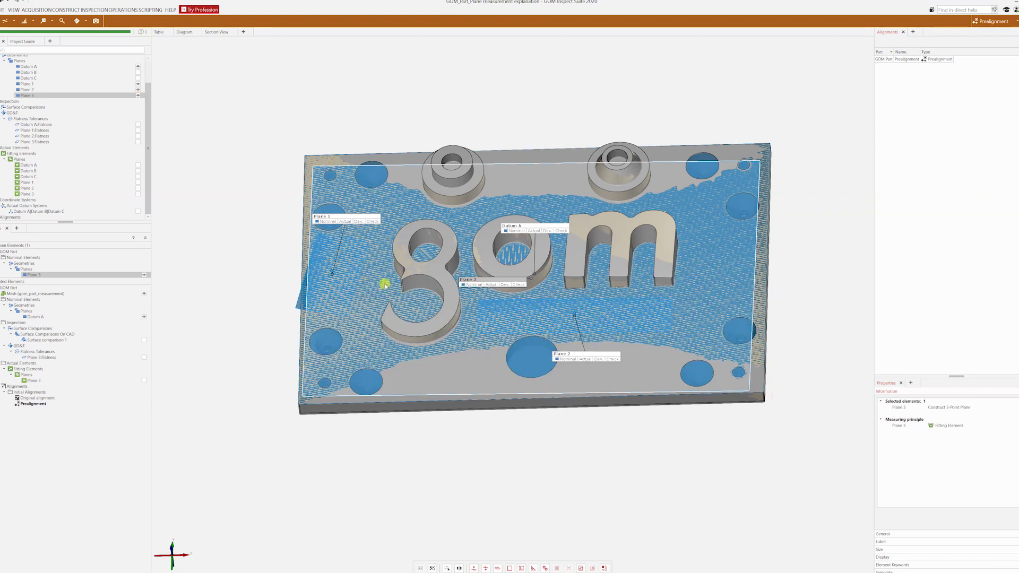
left_click_drag(405, 260, 403, 260)
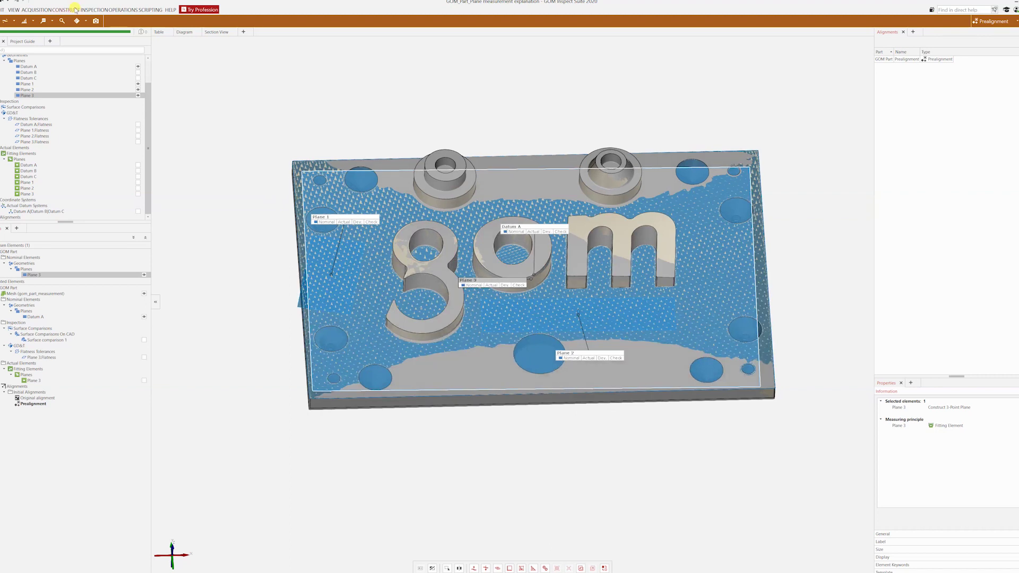
- Browse the Construct > Plane options without choosing one, then hide Plane 3 and the plane labels
left_click(74, 9)
mouse_move(69, 37)
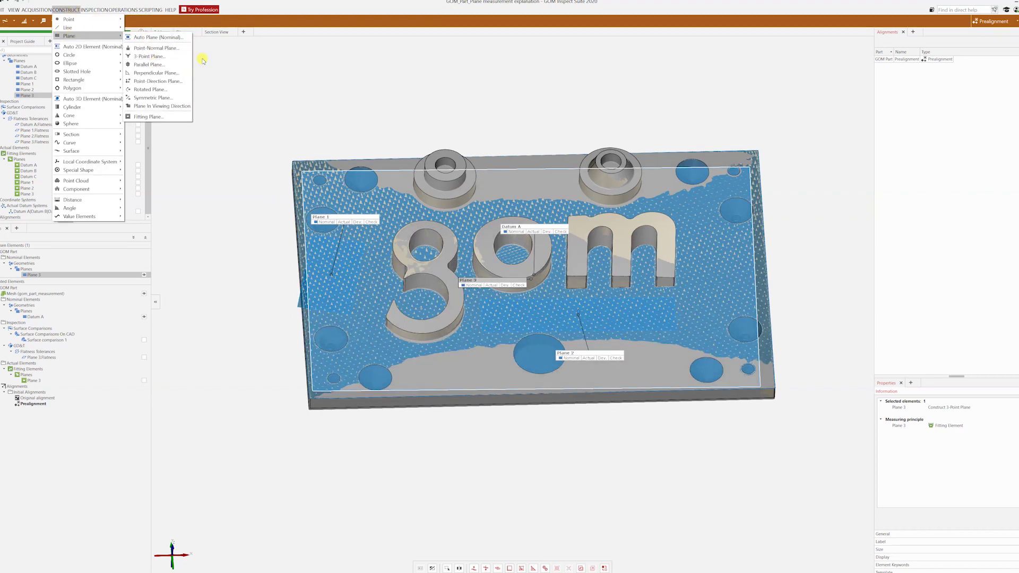
left_click(233, 245)
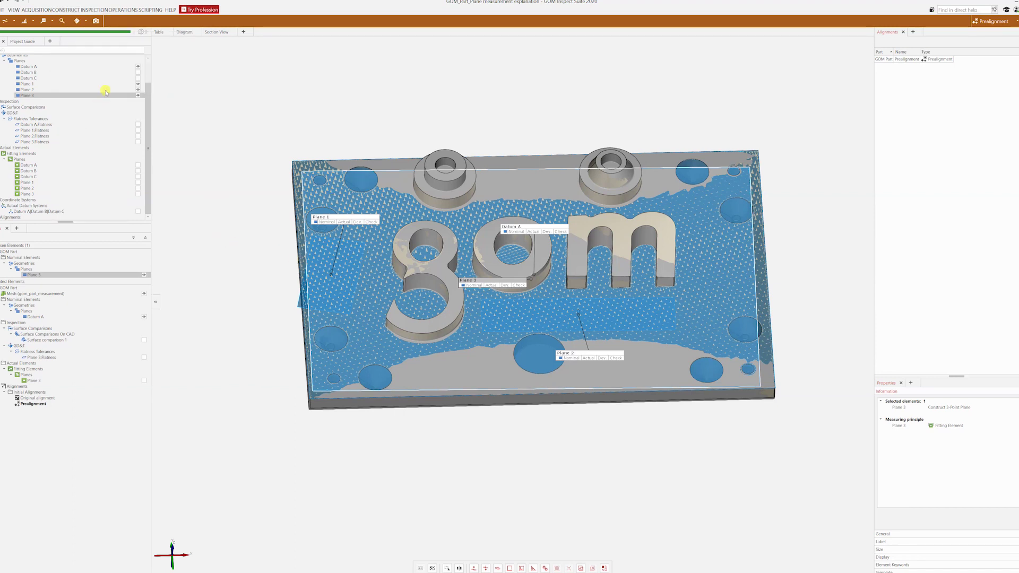
left_click(138, 95)
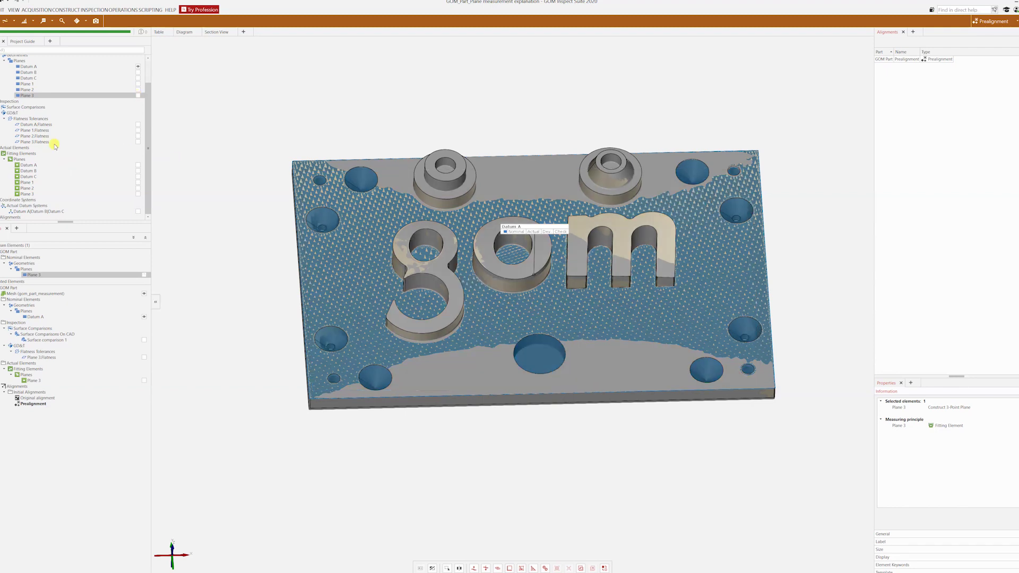
left_click(53, 125)
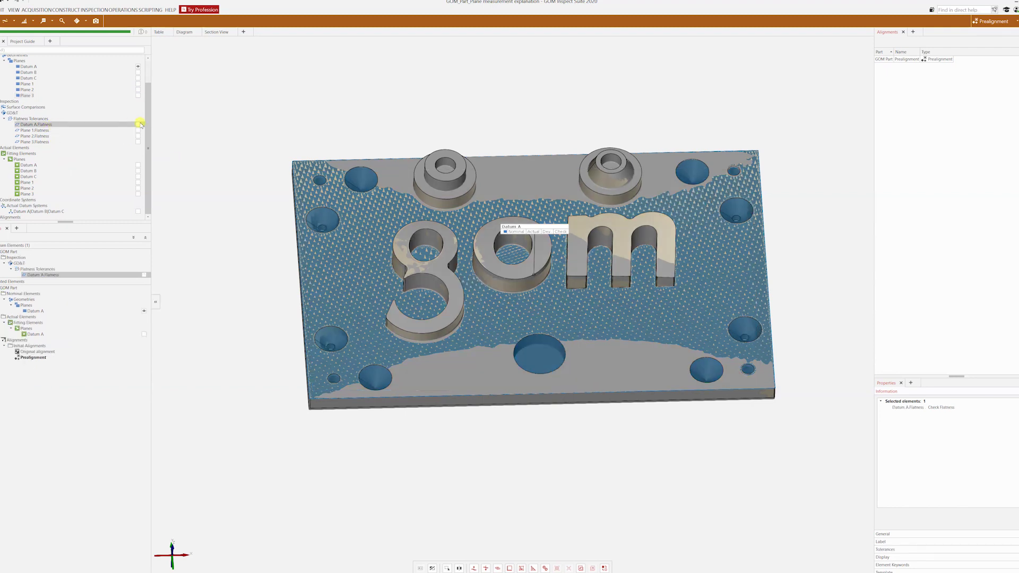
- Display the Datum A.Flatness result and move its label below the letter o
left_click(137, 126)
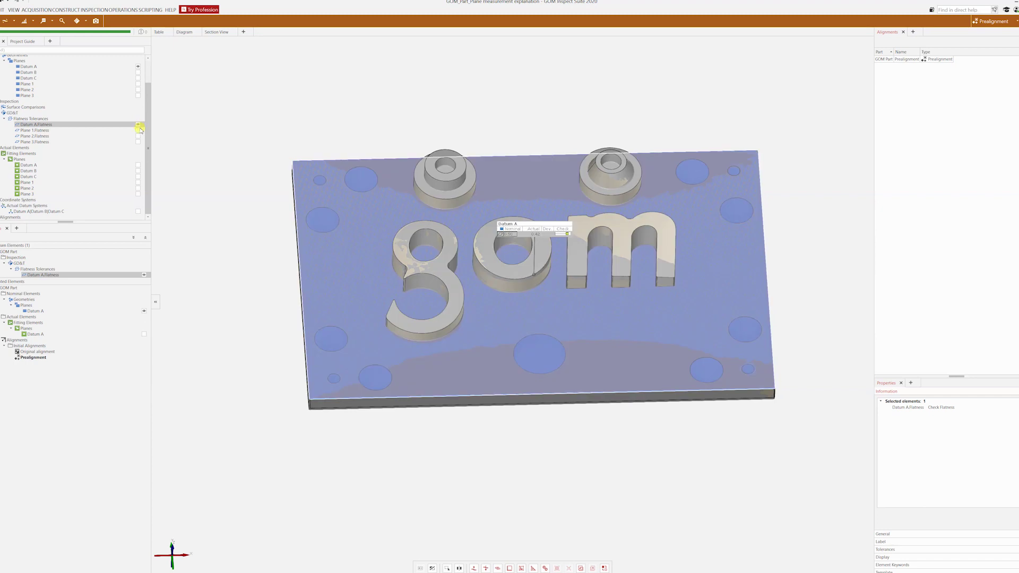
left_click_drag(528, 226, 516, 324)
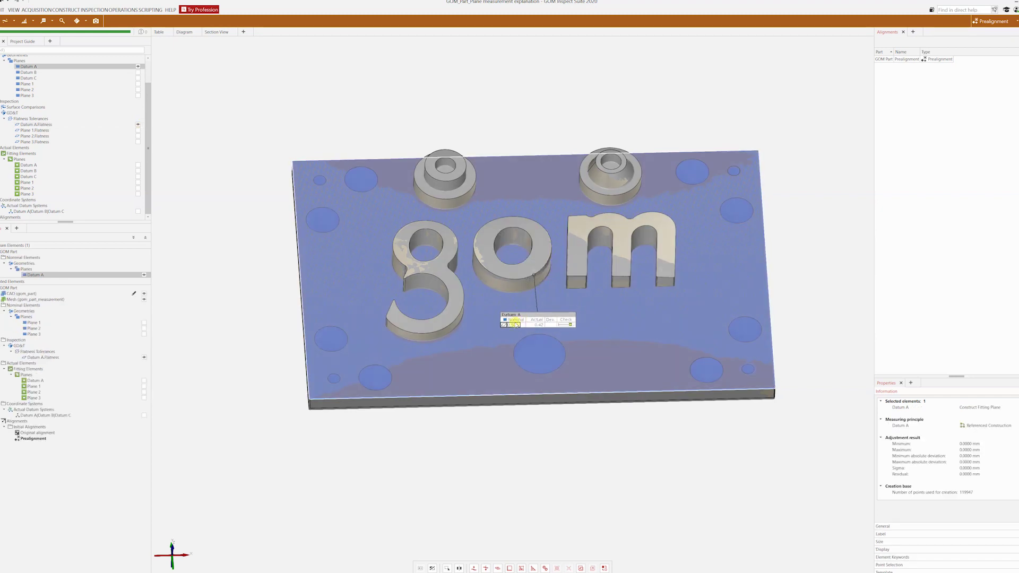
- Show the Plane 1.Flatness result and place its label up and slightly left
left_click(129, 131)
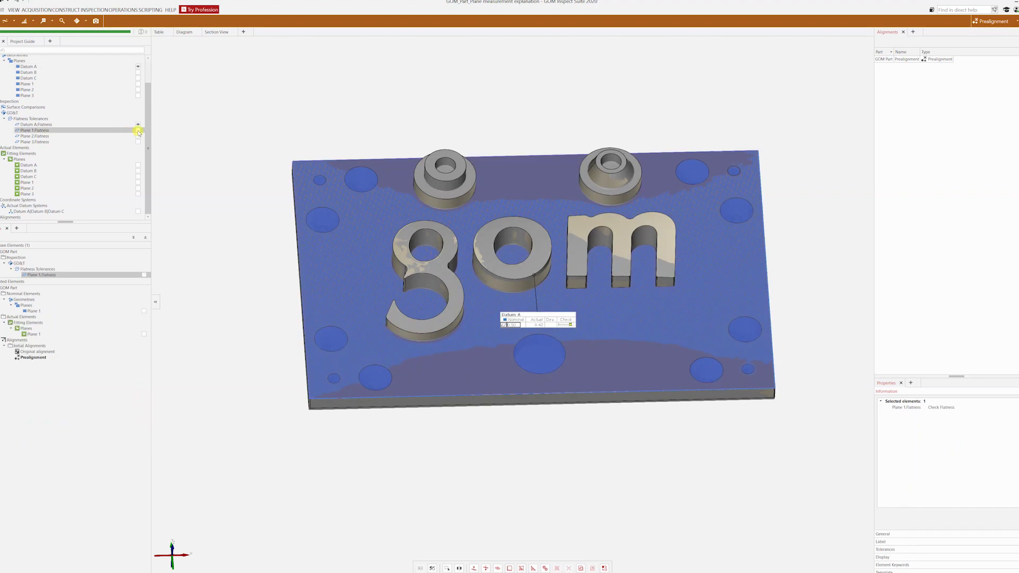
left_click(138, 131)
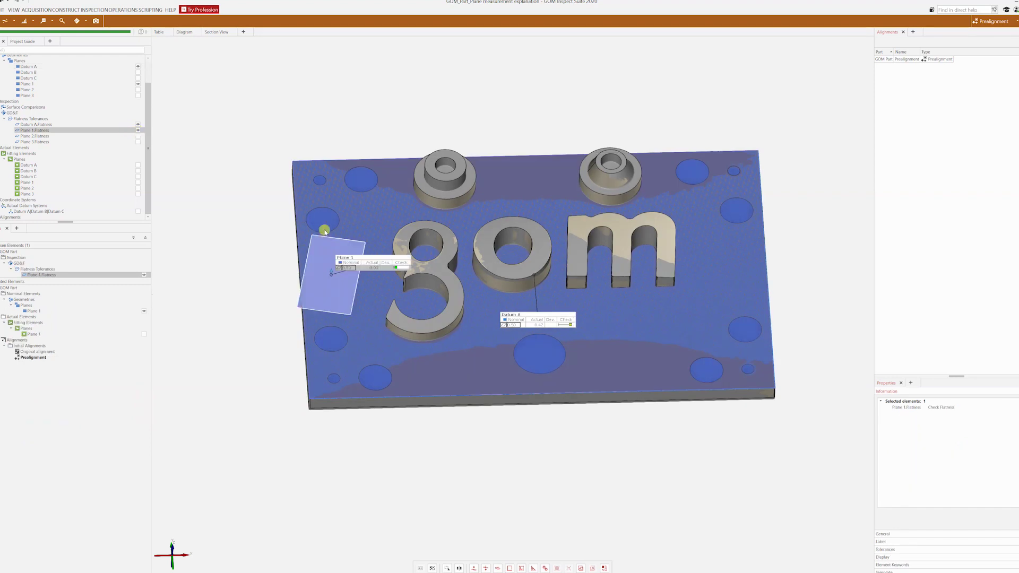
left_click_drag(376, 261, 374, 216)
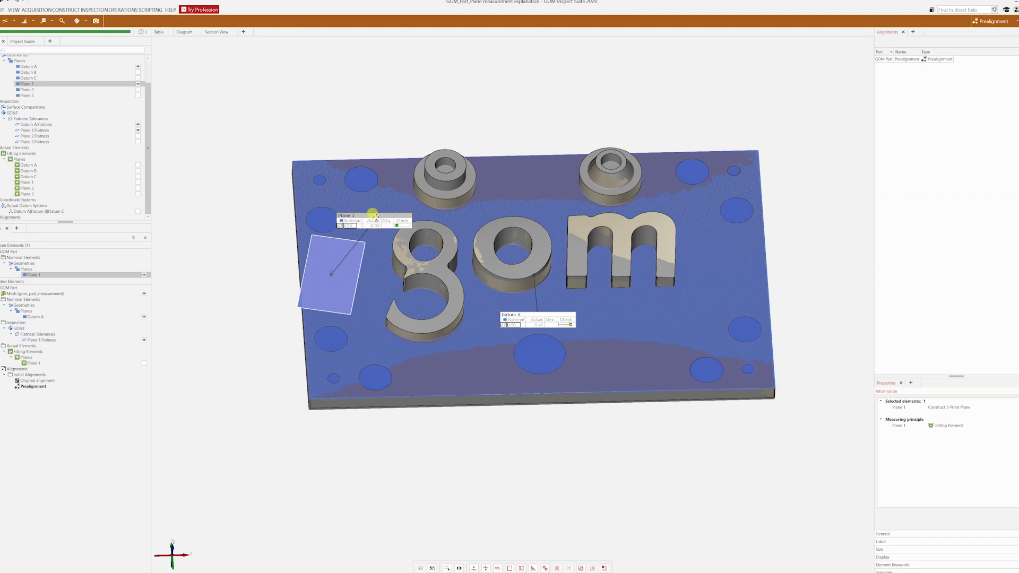
left_click_drag(378, 215, 364, 214)
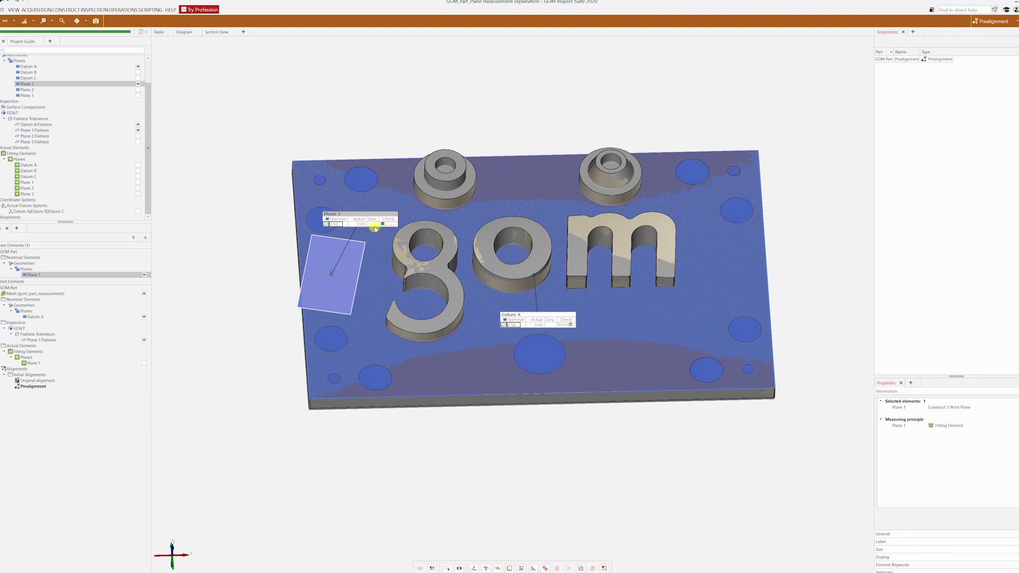
- Show Plane 2 and its flatness result (Actual 0.04), placing the label lower right of Datum A
left_click(75, 89)
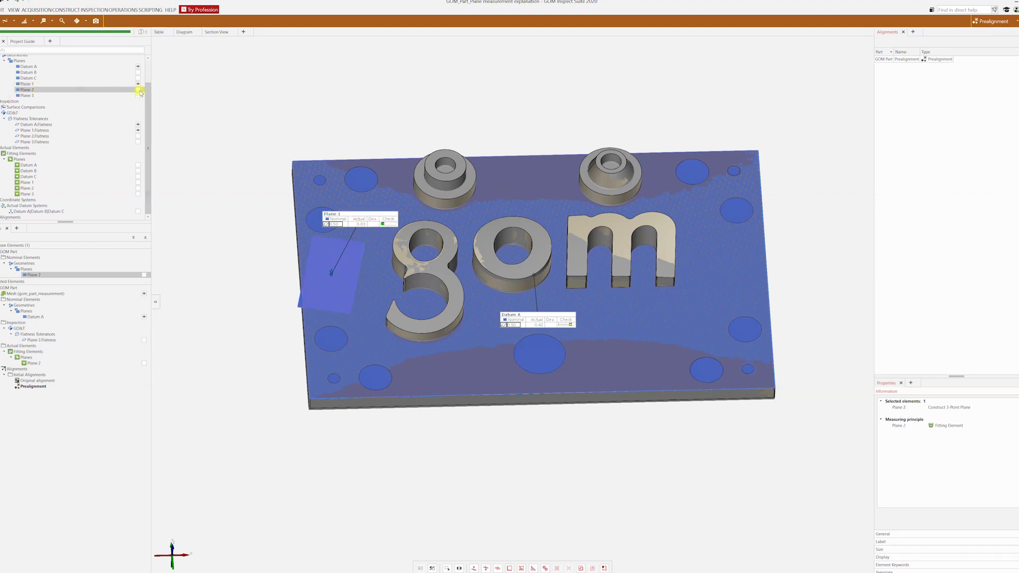
left_click(138, 90)
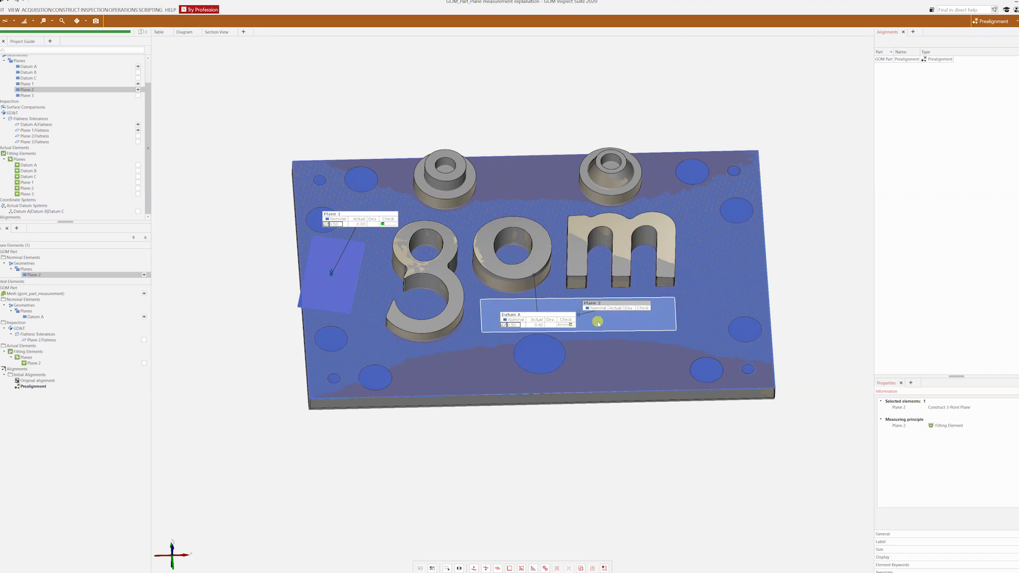
mouse_move(605, 320)
left_mouse_down()
mouse_move(642, 305)
mouse_move(625, 315)
left_mouse_up()
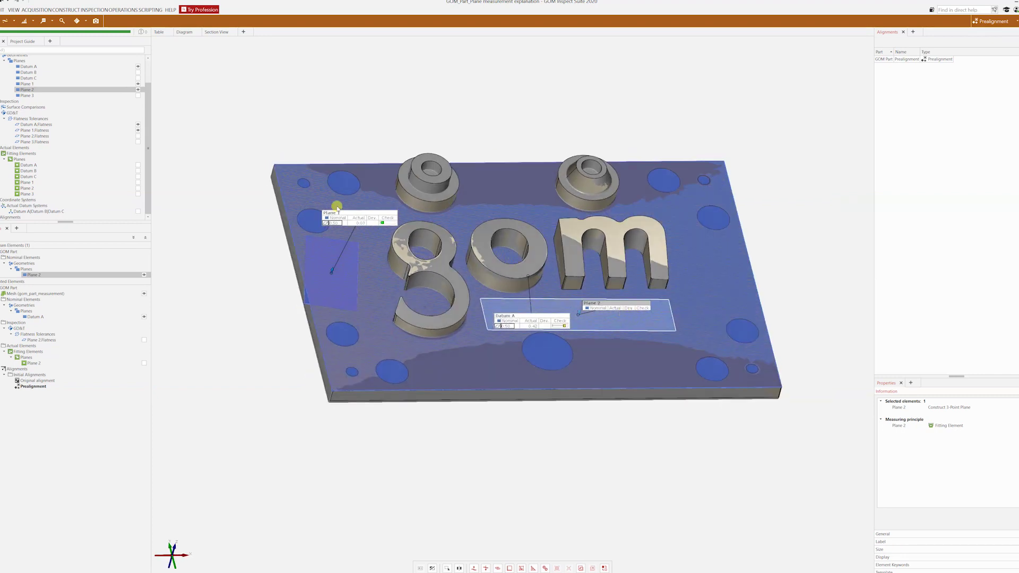
left_click(138, 136)
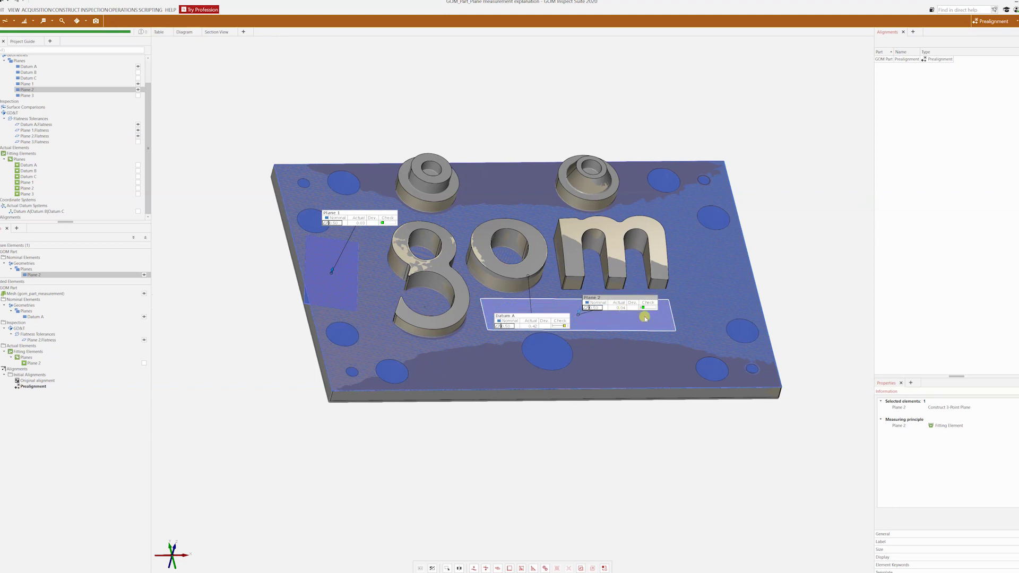
left_click_drag(663, 325, 663, 327)
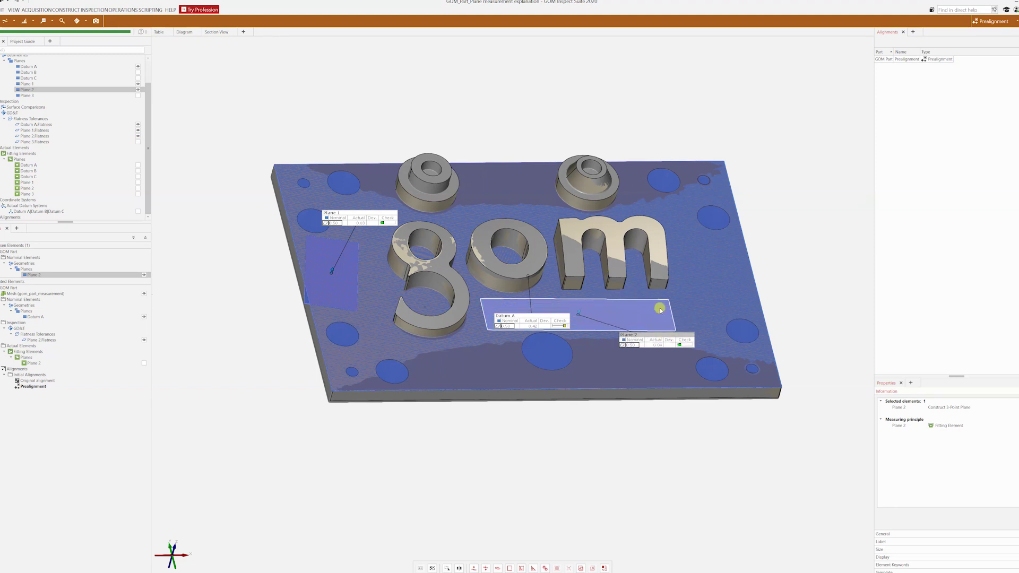
left_click_drag(659, 286, 563, 271)
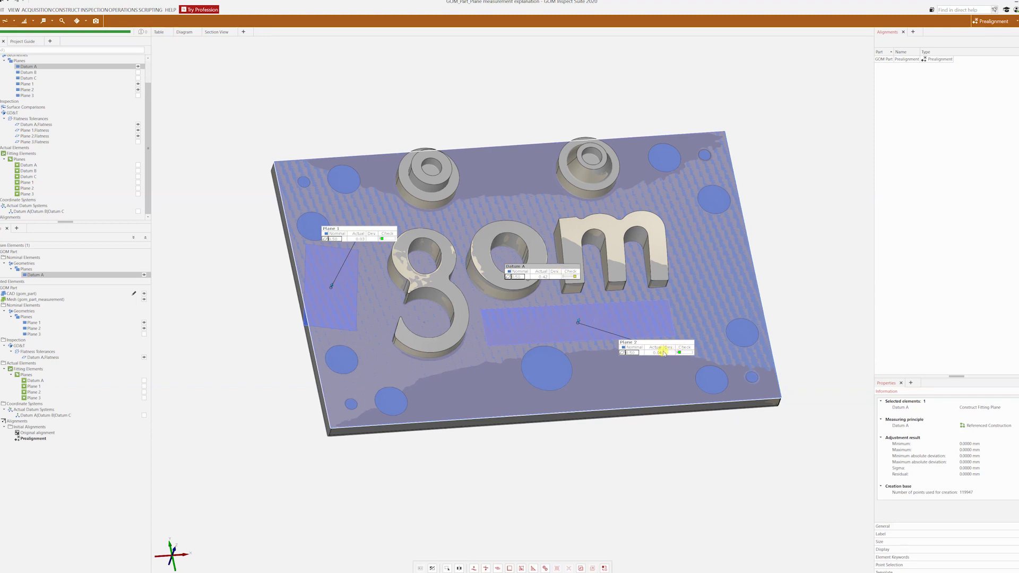
left_click_drag(609, 358, 690, 345)
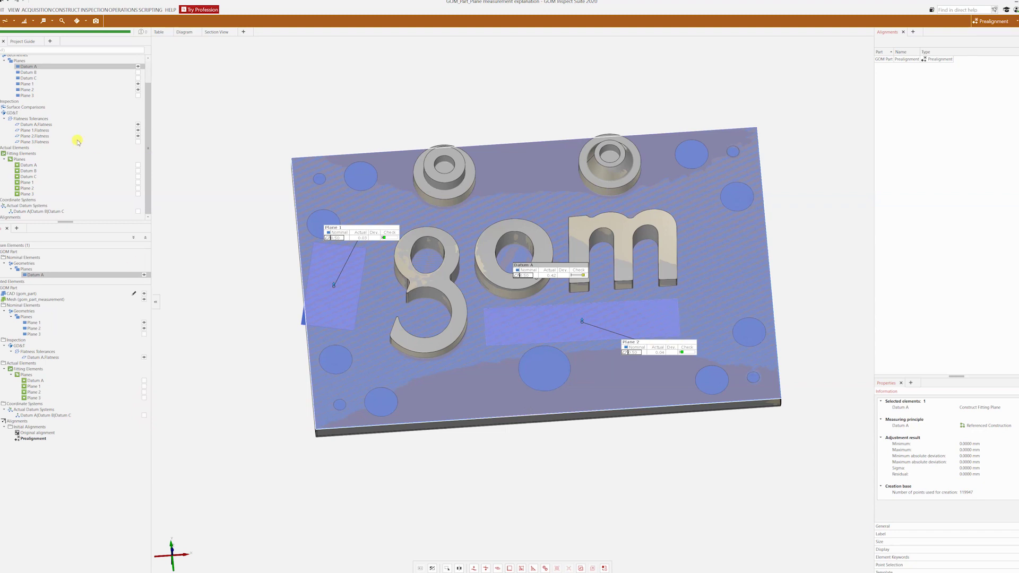
left_click(104, 142)
- Show the Plane 3.Flatness result and position its label down-left, below the Datum A label
left_click(138, 142)
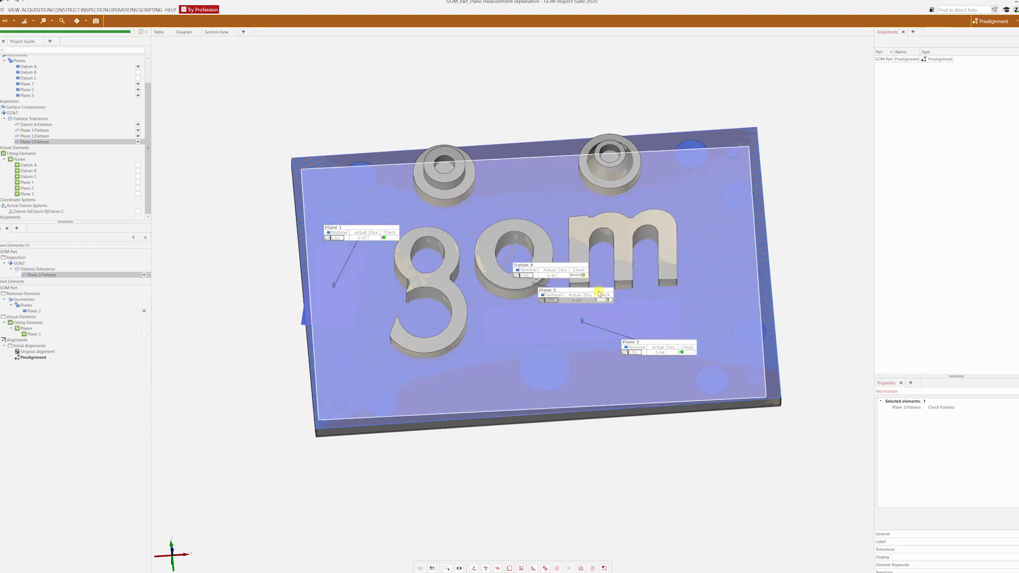
left_click_drag(586, 293, 540, 315)
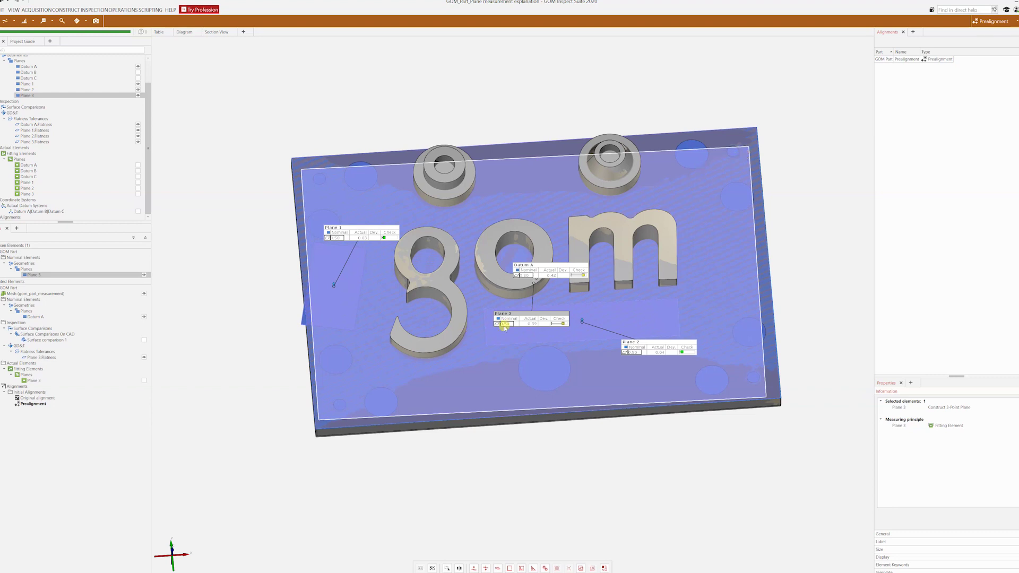
left_click_drag(532, 317, 528, 328)
left_click_drag(582, 353, 584, 333)
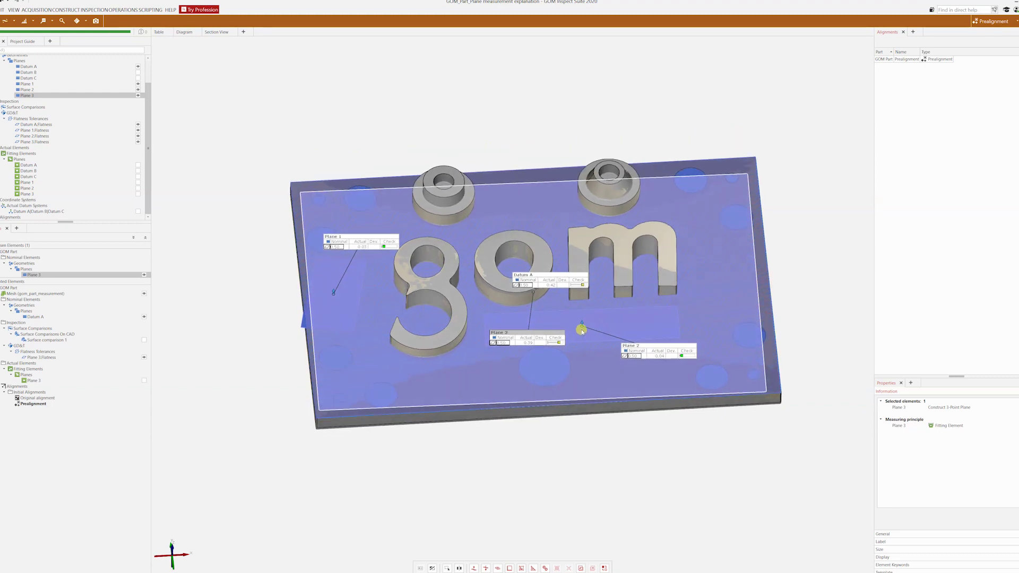